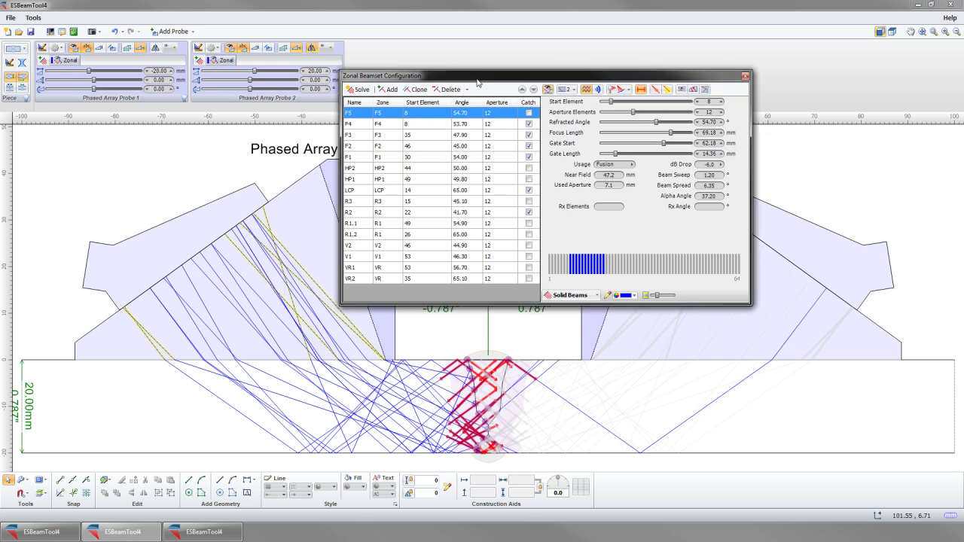
Step: Review the F4, F3, F2 and F1 beams in the zonal beamset and close its configuration
left_click(554, 156)
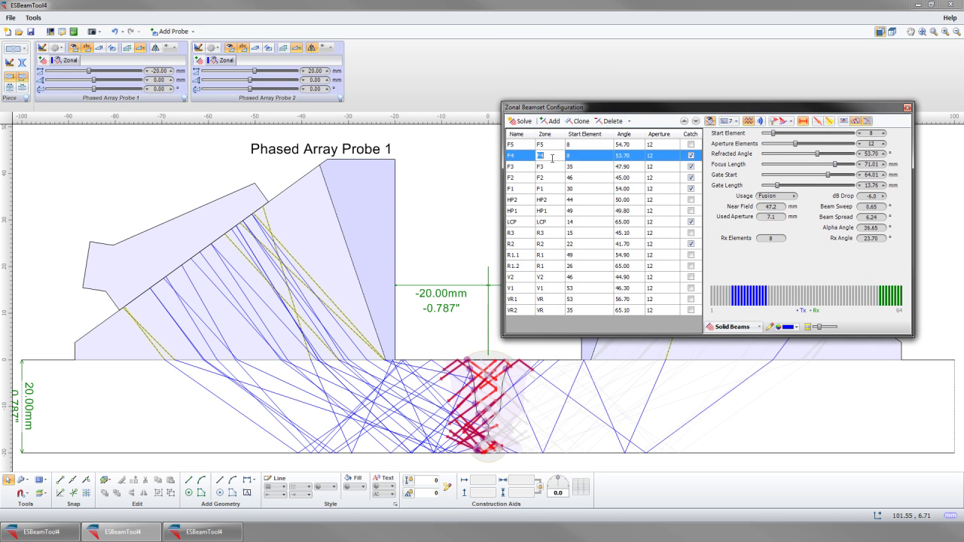
left_click(555, 166)
left_click(557, 178)
left_click(556, 189)
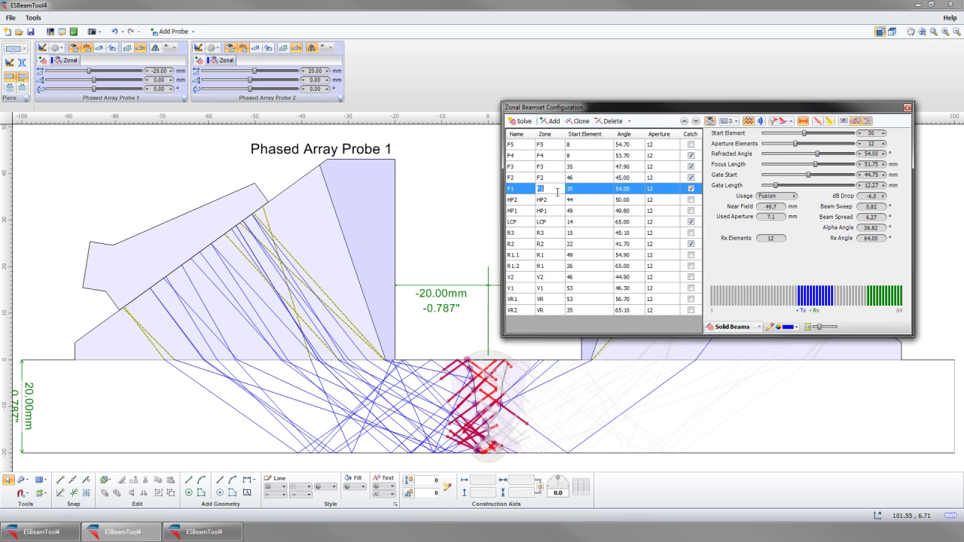
left_click(907, 107)
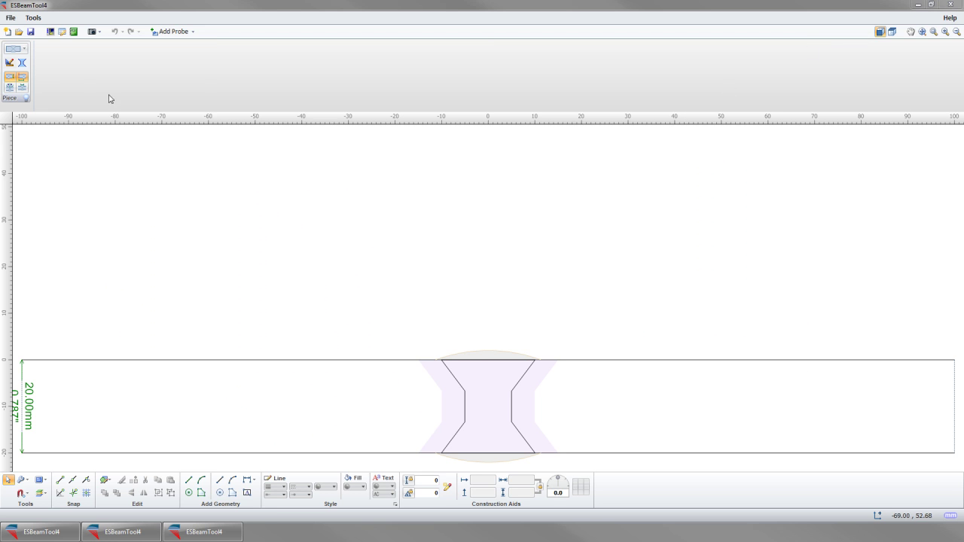
Step: Set the plate's thickness to 25 mm and its width to 150 mm in the piece configuration
left_click(13, 66)
double_click(150, 148)
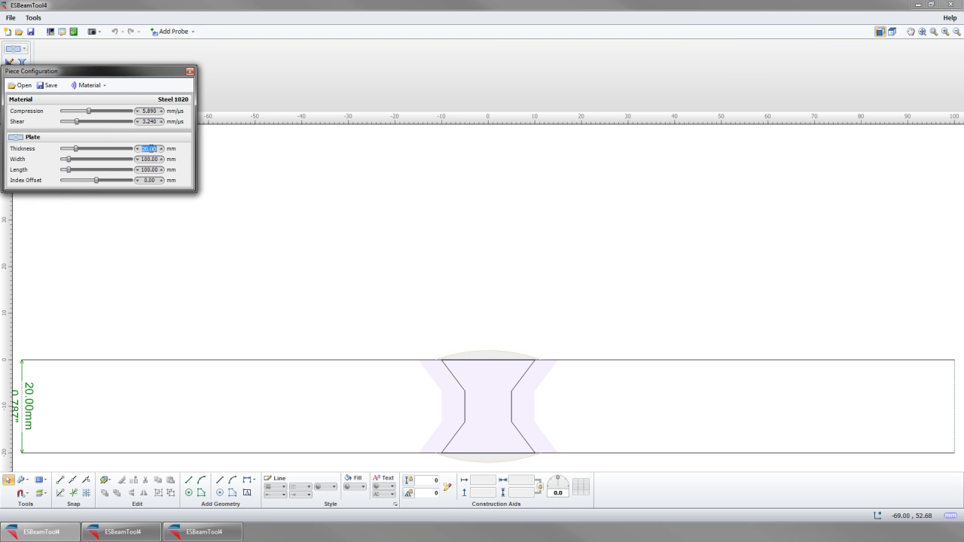
type("25")
key("Return")
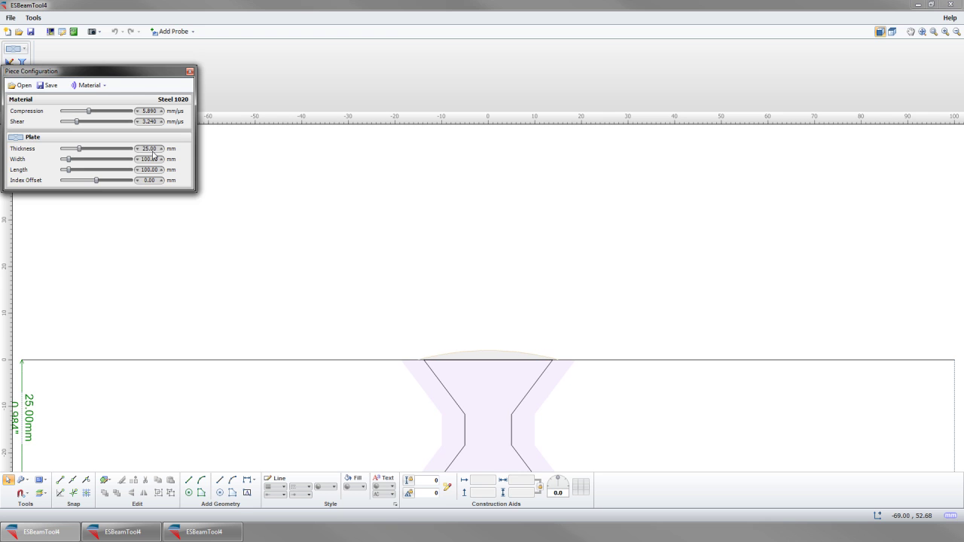
double_click(150, 160)
type("150")
key("Return")
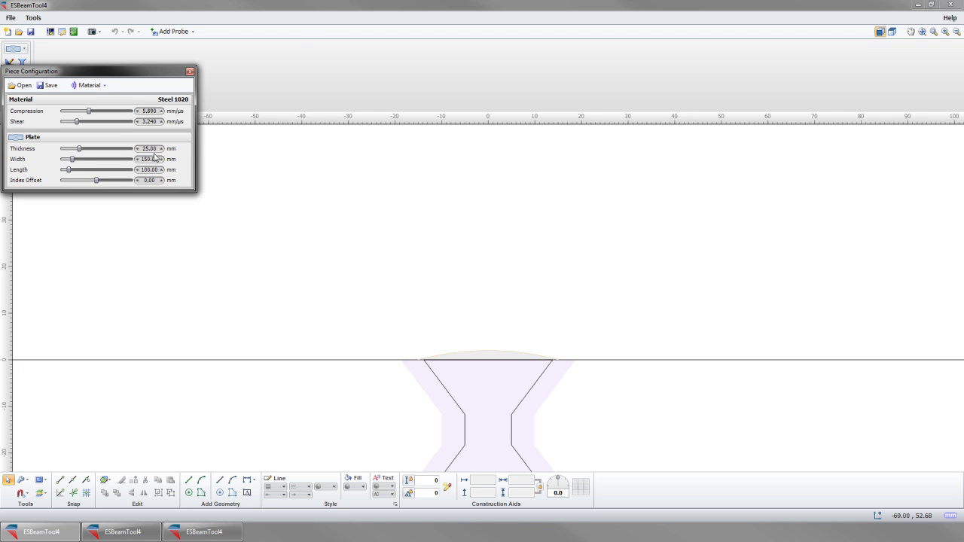
left_click(192, 73)
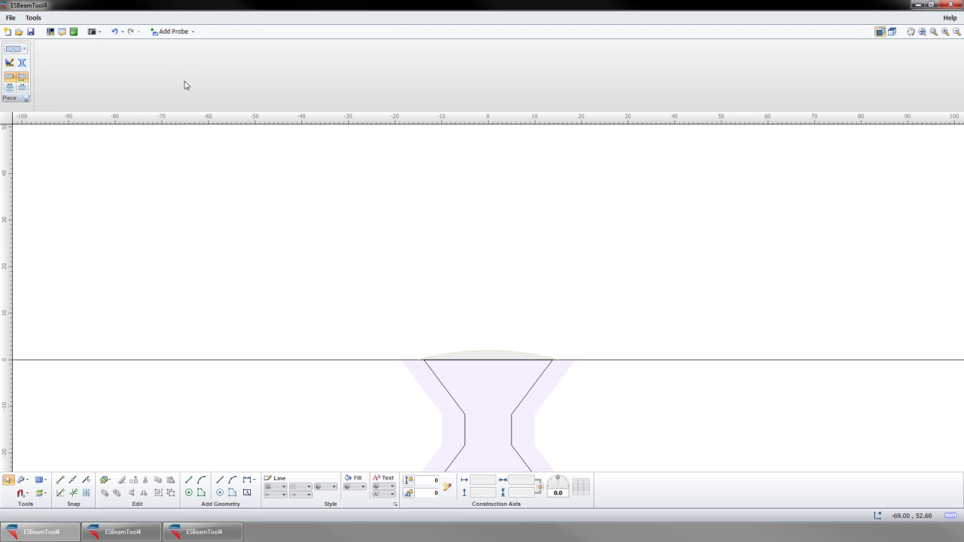
Step: Change the weld type to J-Type Standard in the weld configuration
left_click(23, 64)
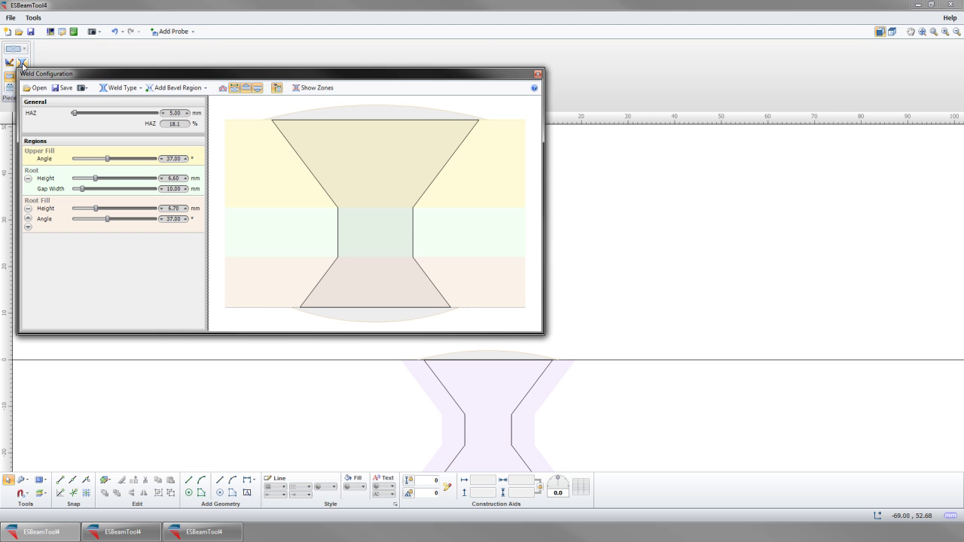
left_click(140, 88)
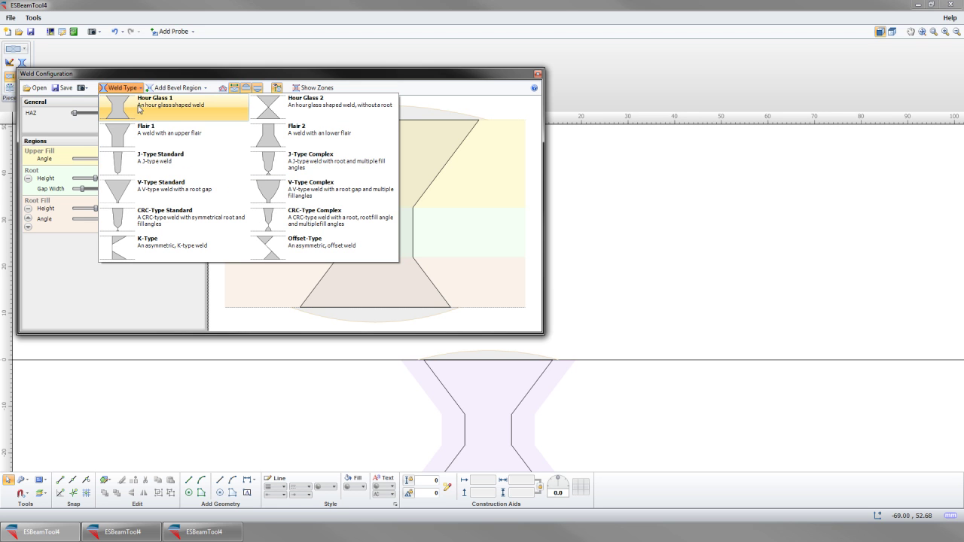
left_click(153, 167)
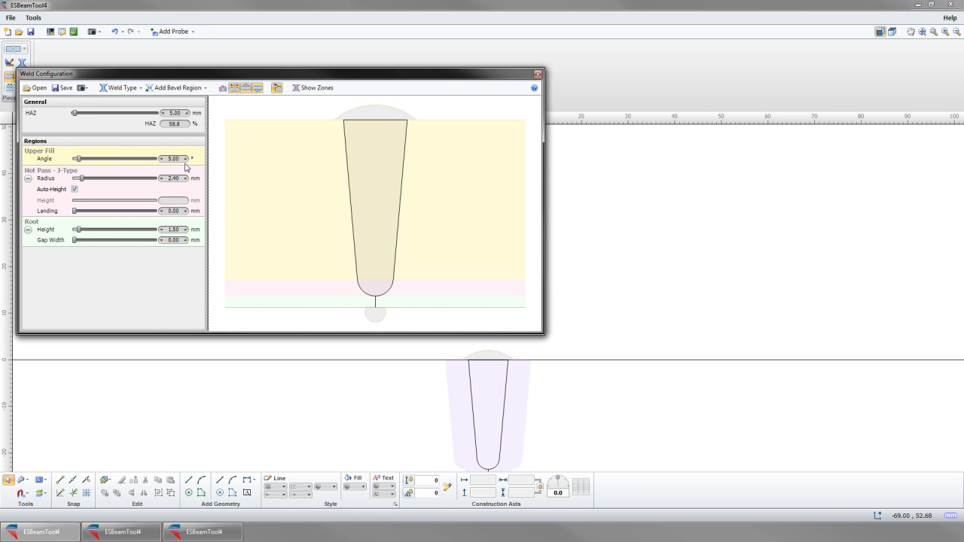
Step: Set the weld's root height to 2.50 mm and the hot pass landing to 1.00 mm
left_click(186, 240)
left_click(186, 242)
left_click(186, 228)
left_click(186, 211)
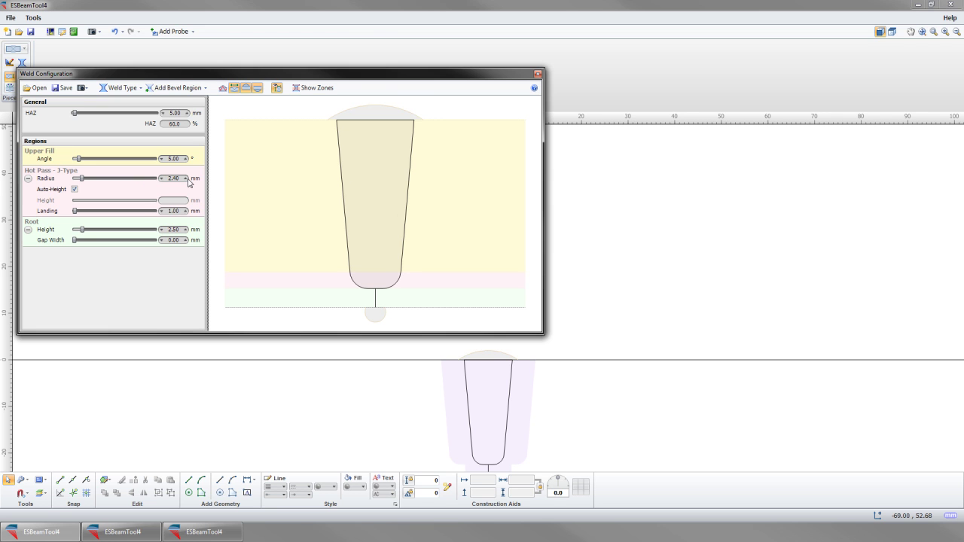
Step: Set the hot pass radius to 3.40 mm and the upper fill angle to 8°
left_click(187, 178)
left_click(185, 158)
left_click(185, 158)
left_click(185, 158)
Step: Add a Fill bevel region to the weld between the upper fill and the hot pass
left_click(197, 90)
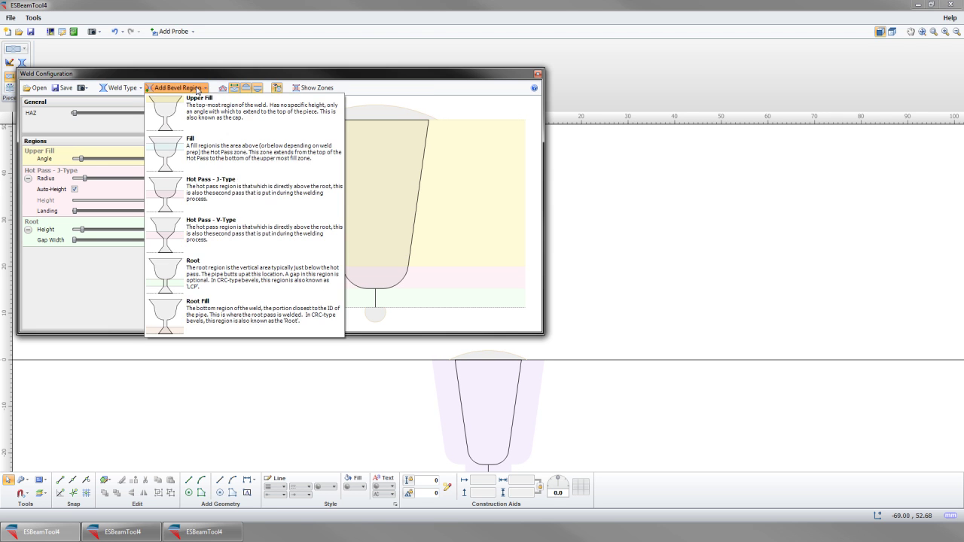
left_click(181, 152)
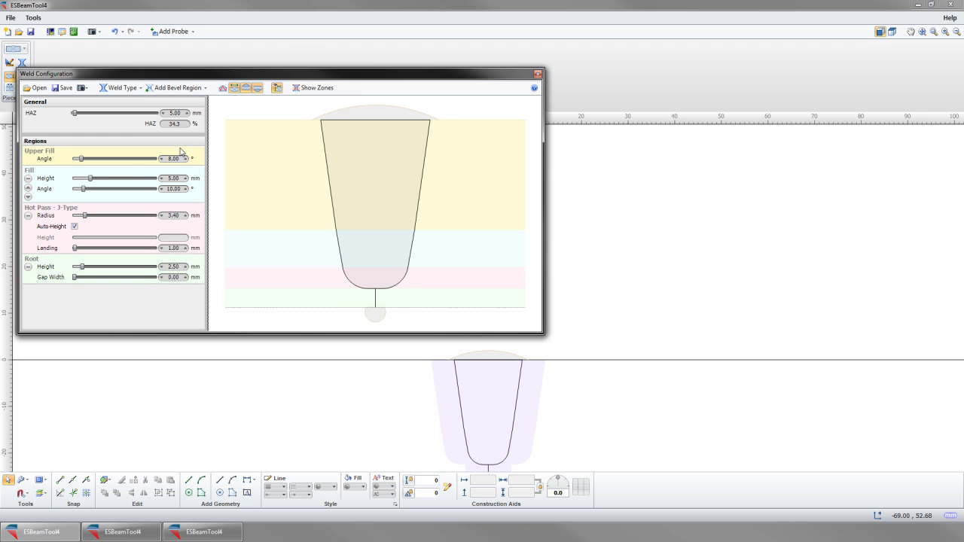
left_click_drag(226, 73, 383, 75)
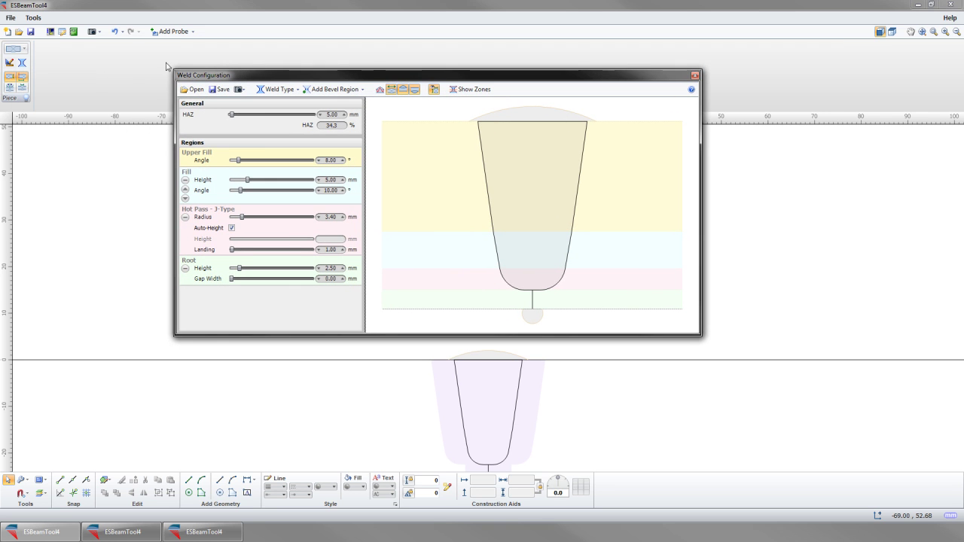
Step: Check in the Add-on Manager whether the ESBeamTool ZONAL add-on is active
left_click(35, 19)
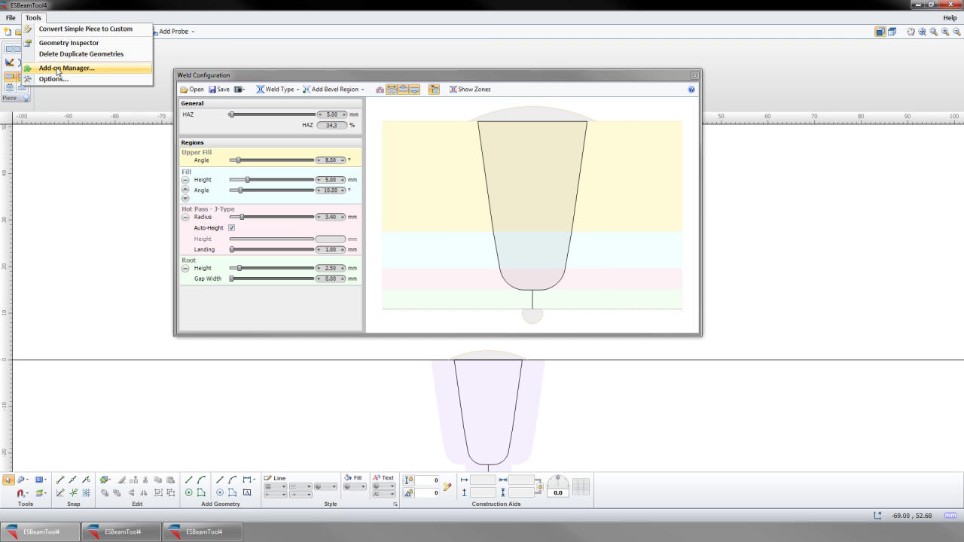
left_click(57, 67)
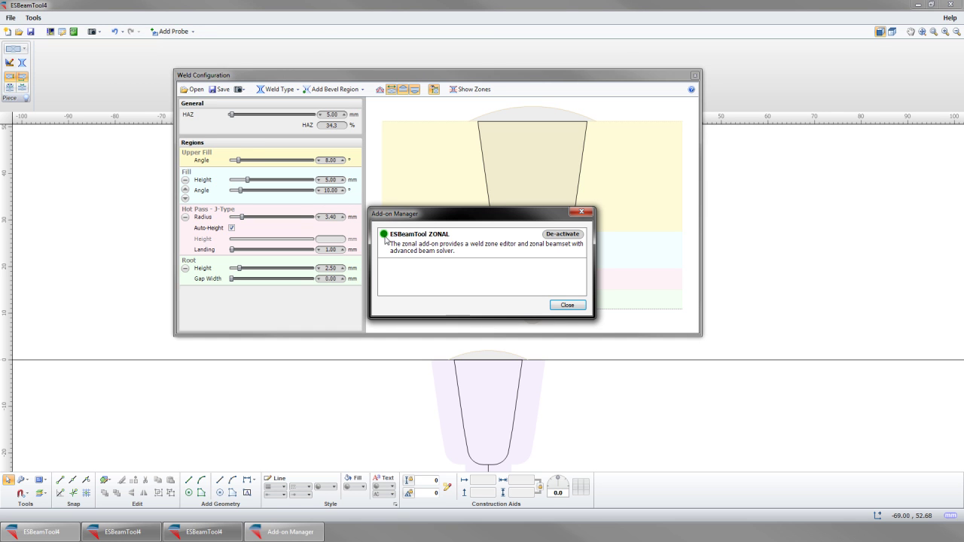
left_click(566, 305)
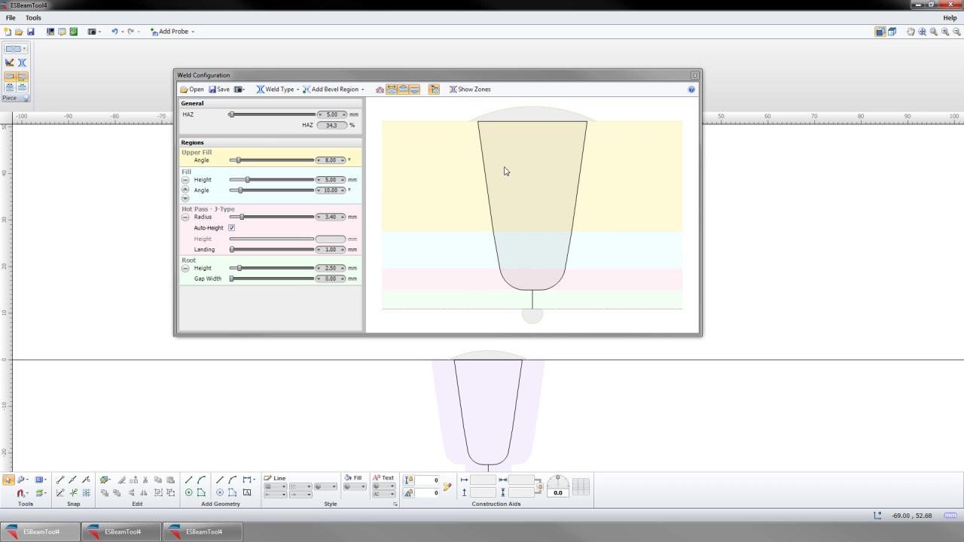
Step: Show the weld zones and enlarge the weld configuration window to fit the full zone list
left_click(470, 91)
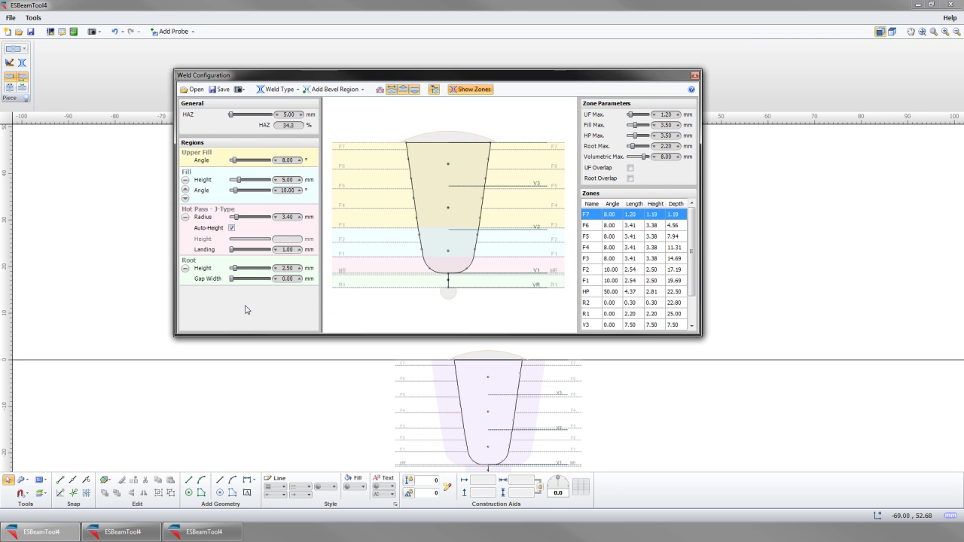
left_click_drag(120, 371, 57, 426)
left_click_drag(700, 239, 821, 233)
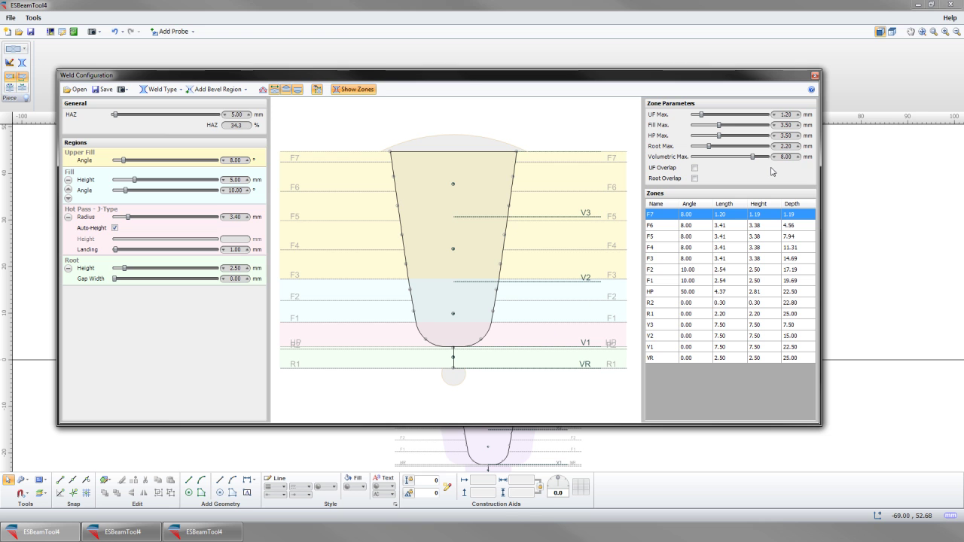
Step: Try the upper fill overlap and root overlap options for the weld zones
left_click(695, 168)
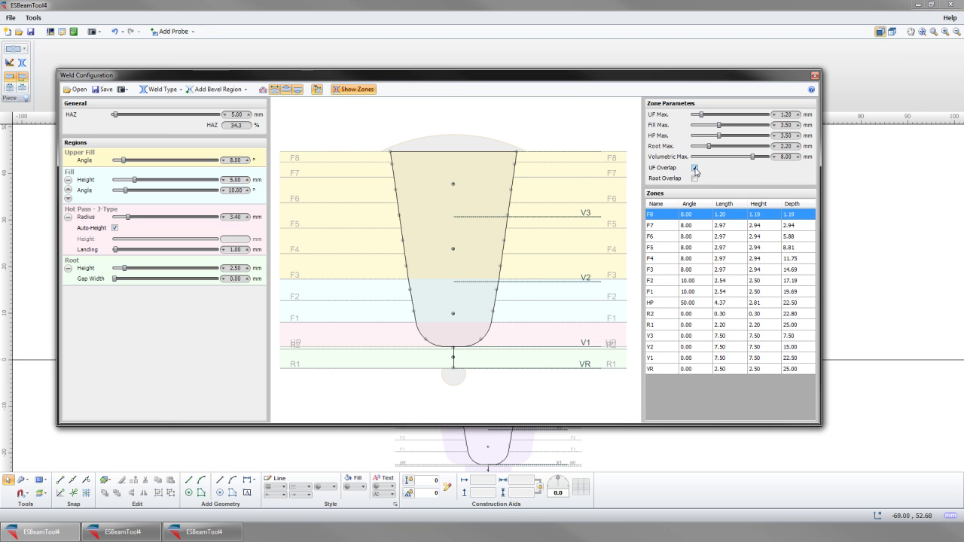
left_click(694, 168)
left_click(695, 179)
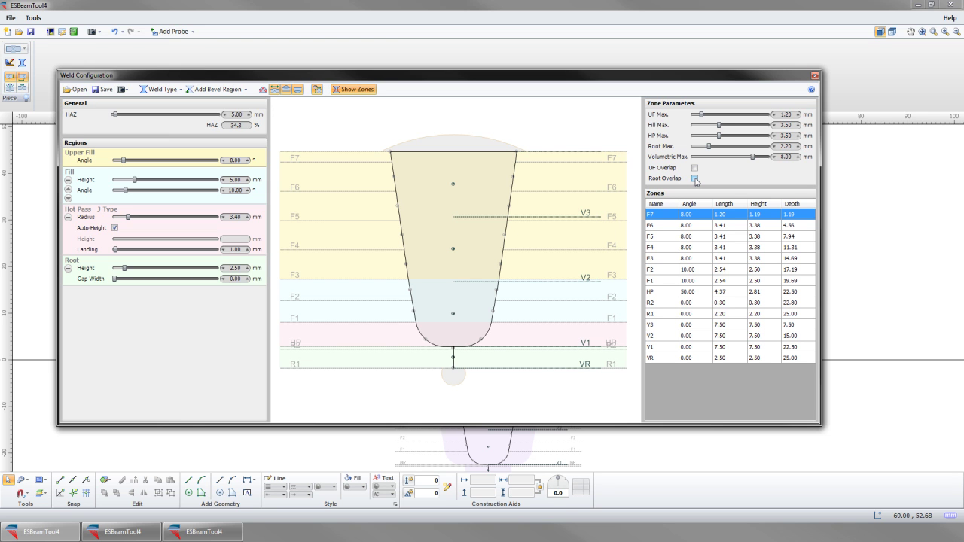
Step: Close the weld configuration and add a phased array probe to the plate
left_click(814, 75)
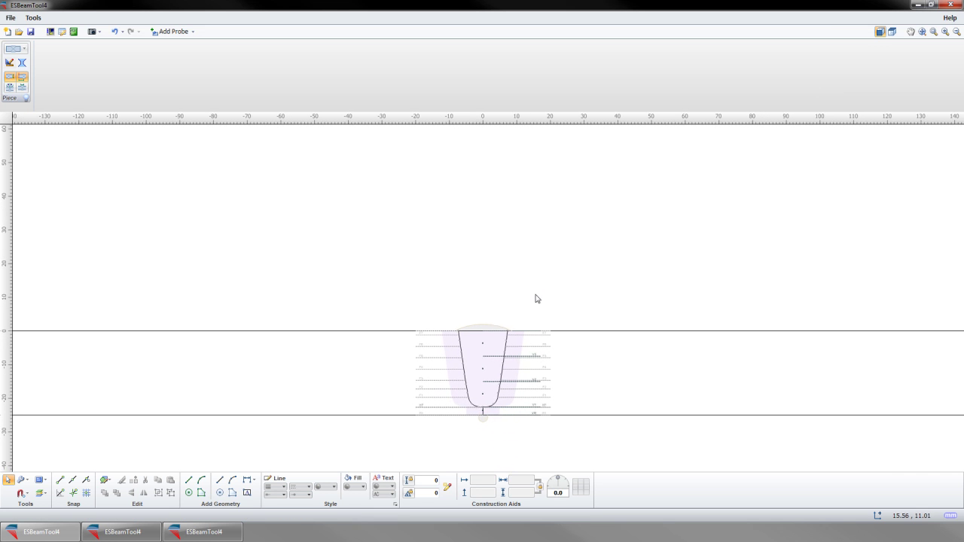
left_click(170, 33)
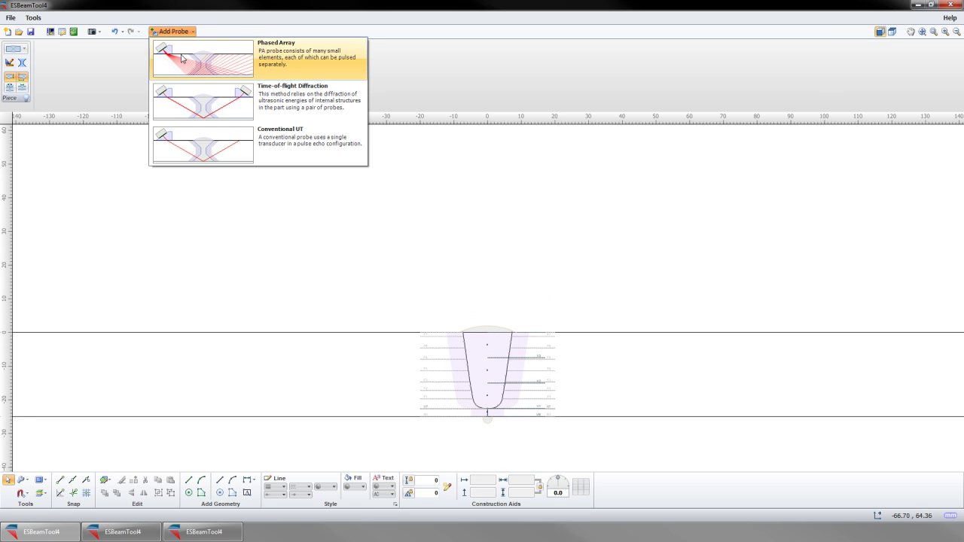
left_click(186, 62)
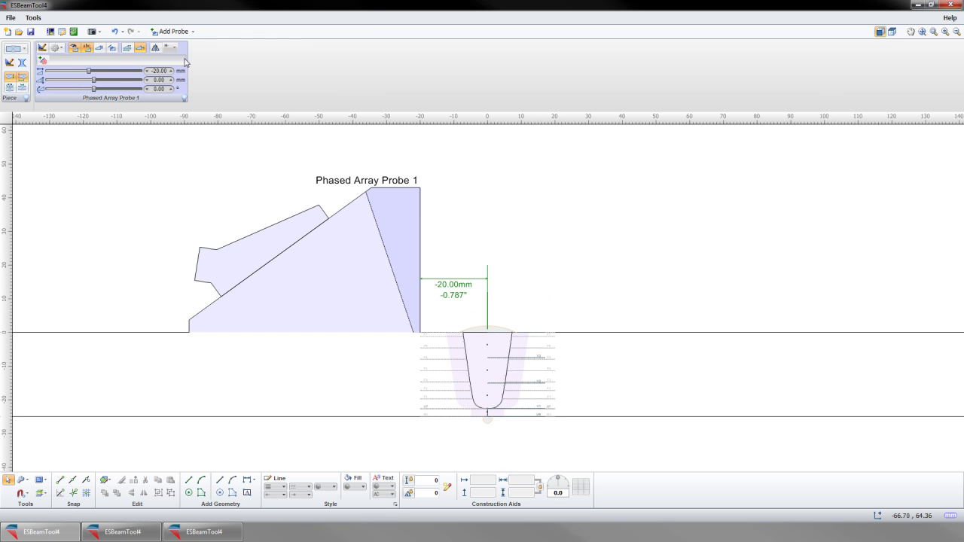
Step: Add a zonal beamset to Phased Array Probe 1 and solve its beams for the weld zones
left_click(46, 63)
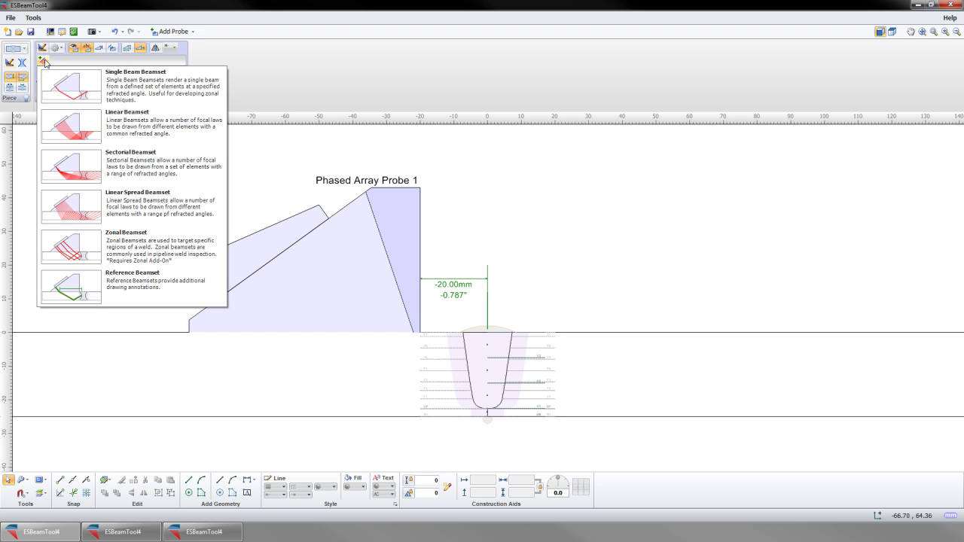
left_click(70, 241)
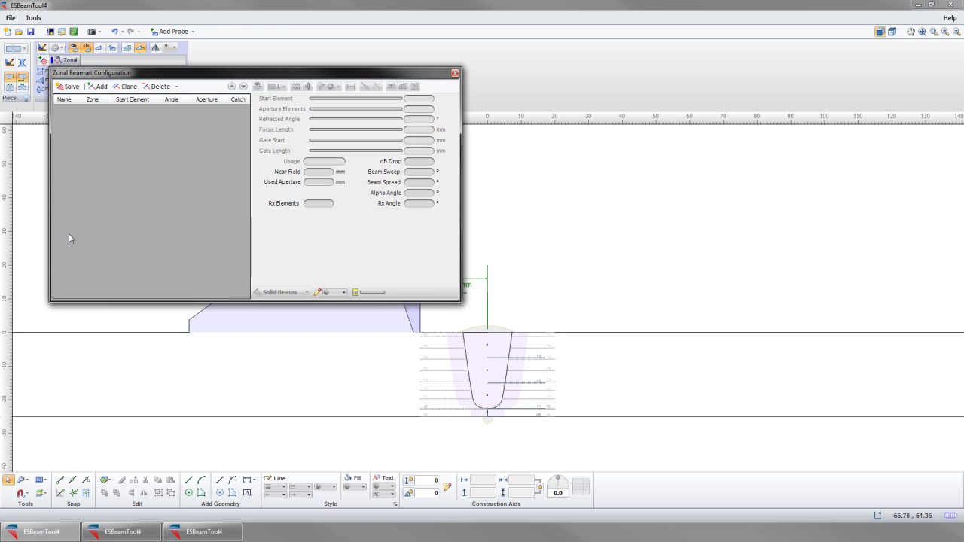
left_click_drag(256, 76, 734, 93)
left_click(543, 108)
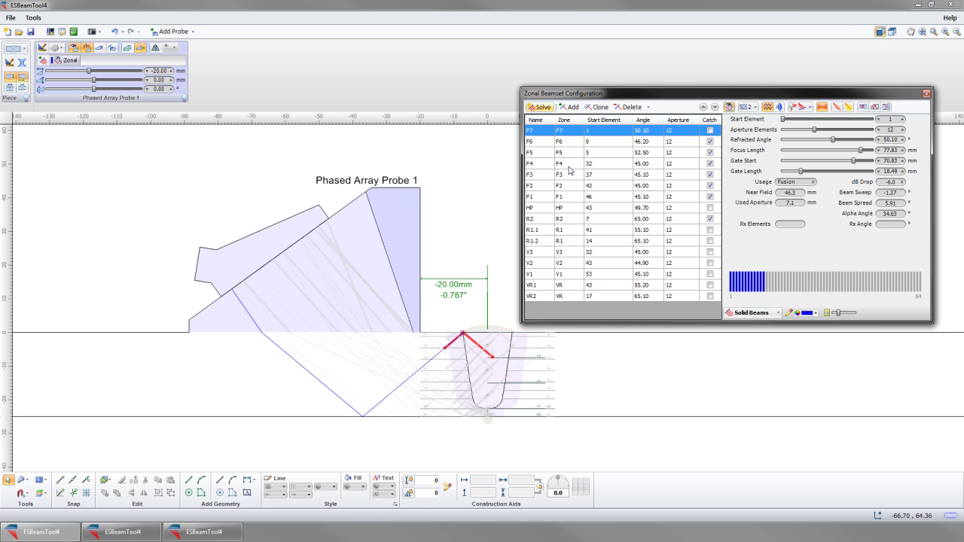
left_click(927, 93)
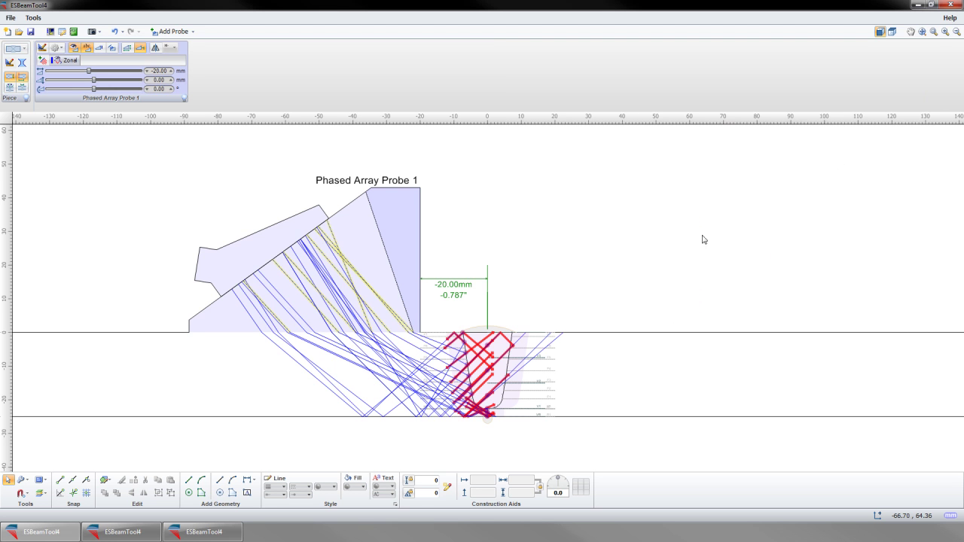
Step: Examine the solved beam paths at the weld and review the individual fill and hot pass beams in the zonal beamset configuration
scroll(471, 380, "up", 3)
scroll(465, 304, "down", 3)
scroll(464, 301, "up", 3)
scroll(464, 299, "down", 2)
left_click_drag(465, 299, 451, 381)
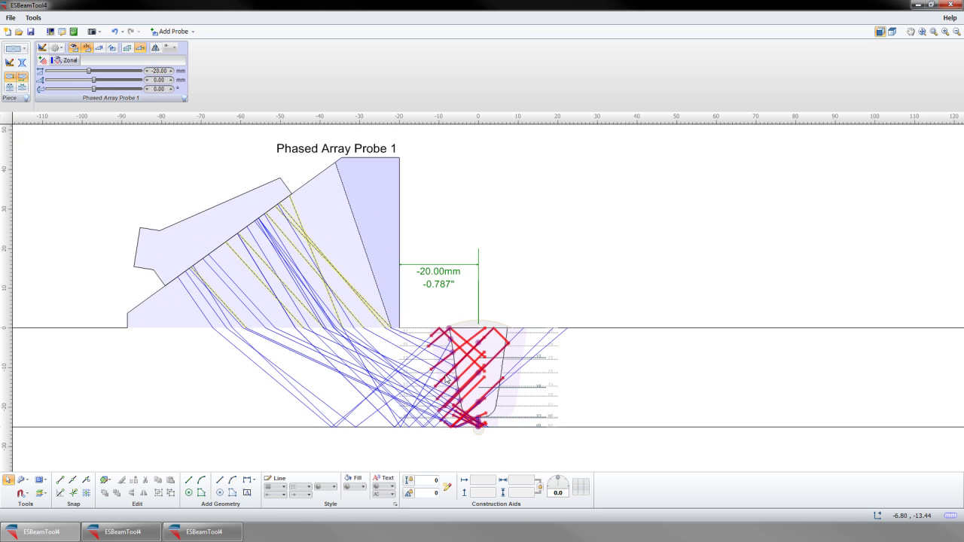
left_click(70, 60)
left_click_drag(277, 57, 783, 74)
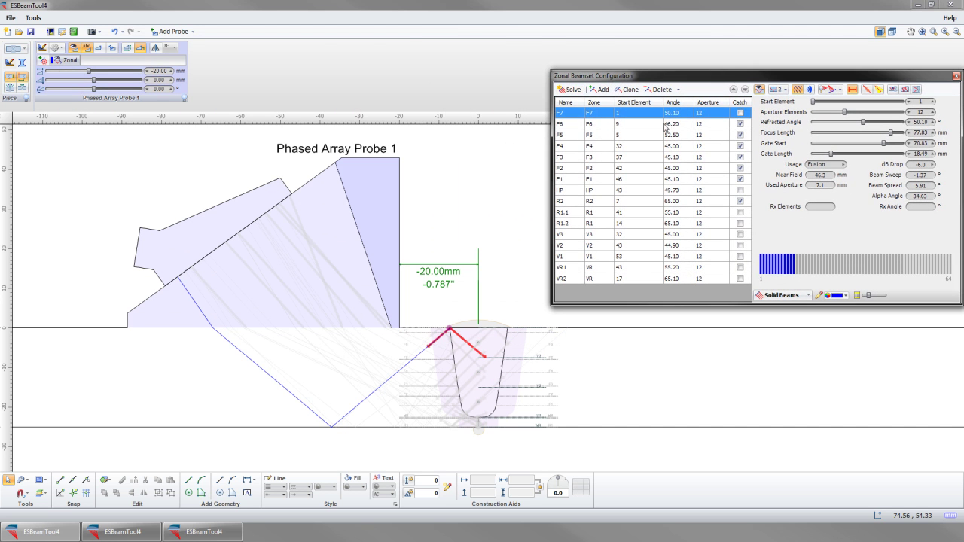
left_click(604, 125)
left_click(603, 137)
left_click(606, 156)
left_click(607, 169)
left_click(604, 190)
key("Delete")
left_click(572, 180)
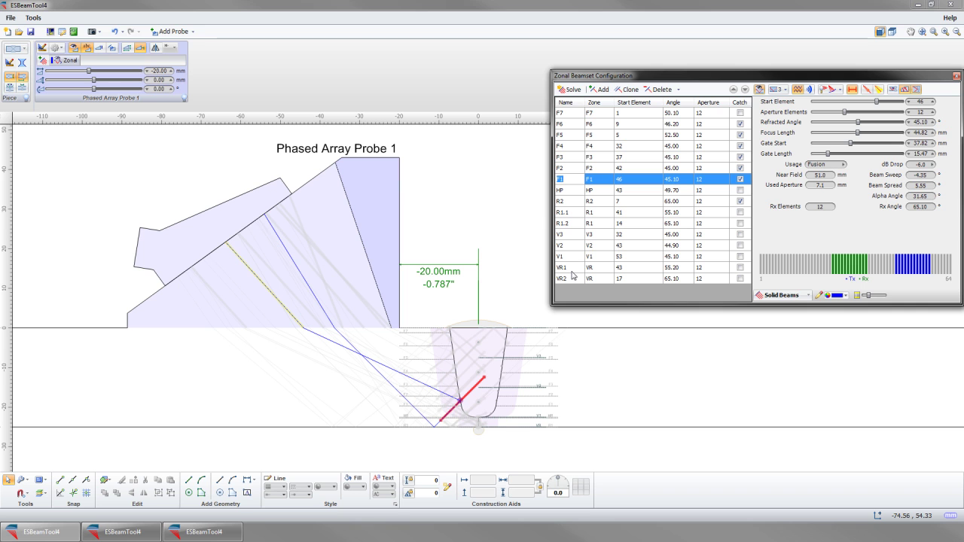
Step: Review the root beams R1.1 and R1.2 and the volumetric root beams VR1 and VR2
left_click(575, 214)
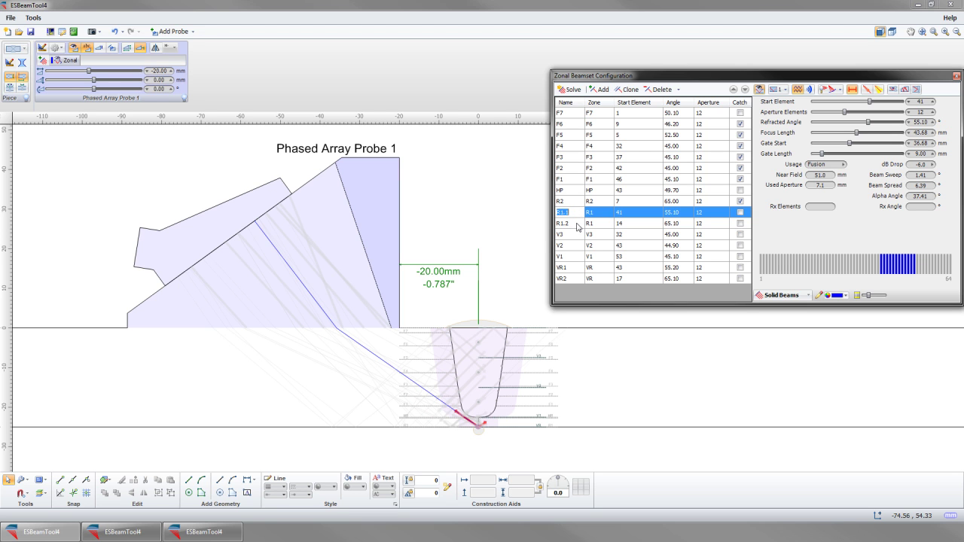
left_click(577, 224)
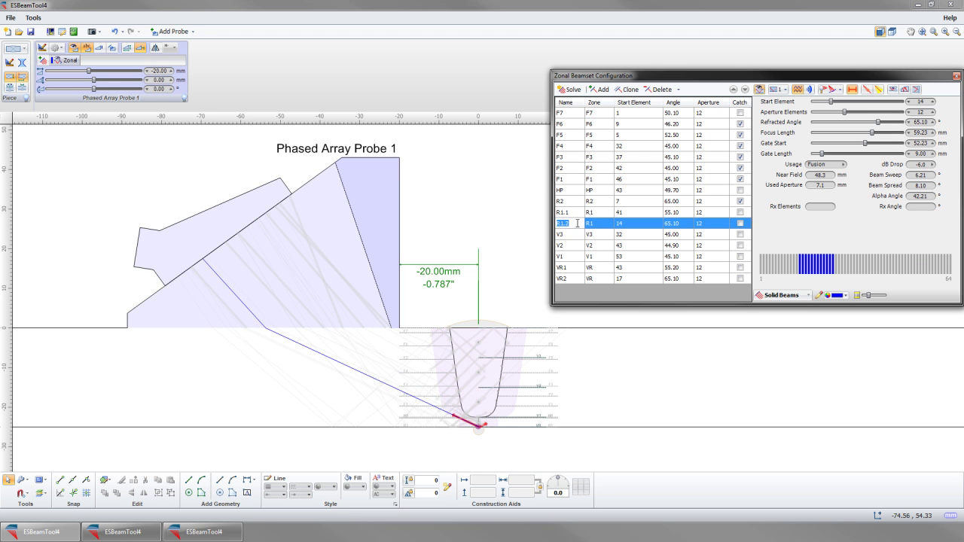
left_click(578, 268)
left_click(578, 277)
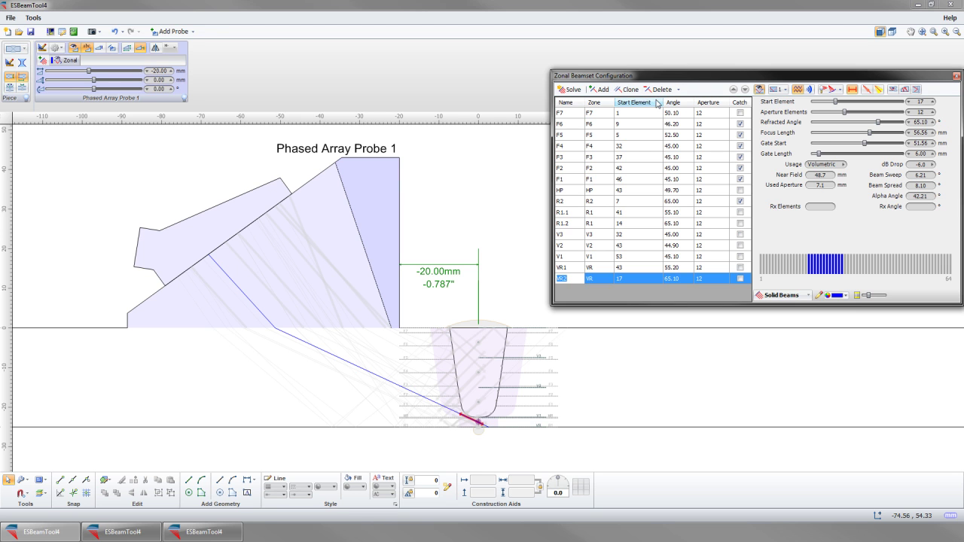
Step: Set the VR2 beam's focus length to 31.50 mm, gate start to 47.50 mm and gate length to 21.50 mm, and close the configuration
left_click_drag(870, 134, 836, 157)
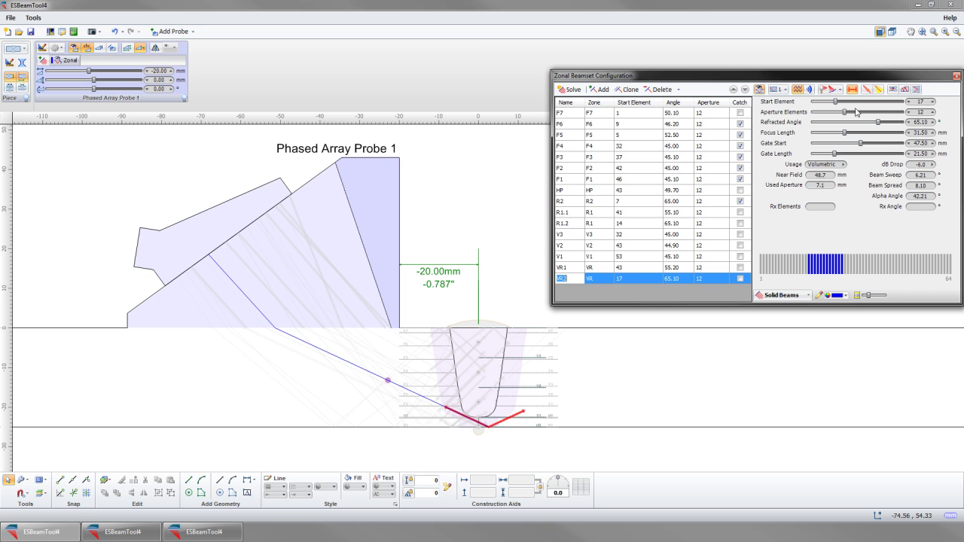
left_click(957, 75)
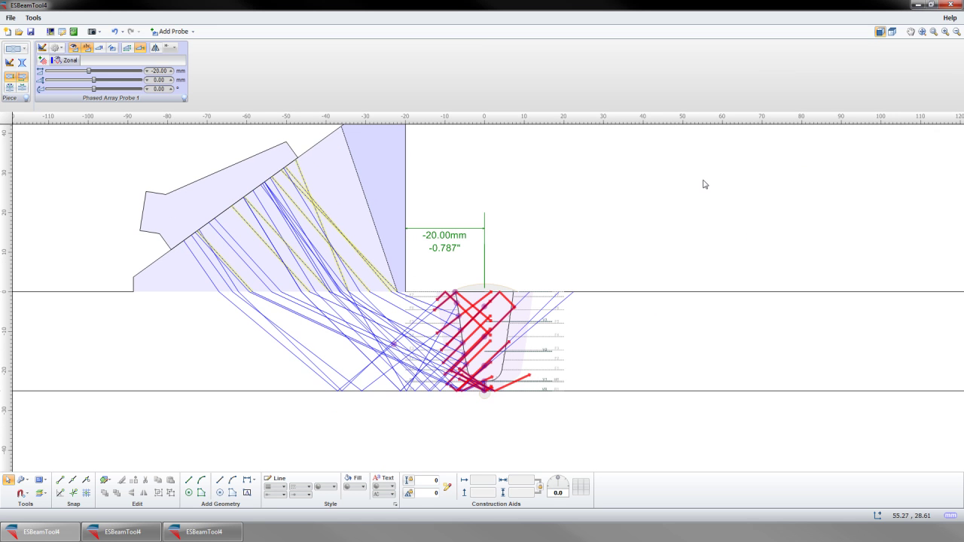